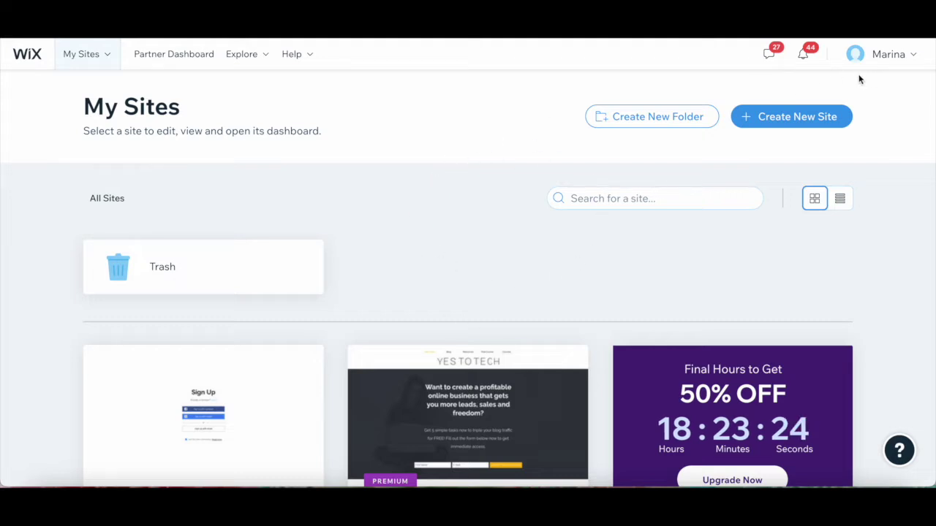
Open the mysite-1 site in the Wix Editor and scroll through its Home page
{"action": "scroll", "coordinate": [466, 251], "scroll_direction": "down", "scroll_amount": 2}
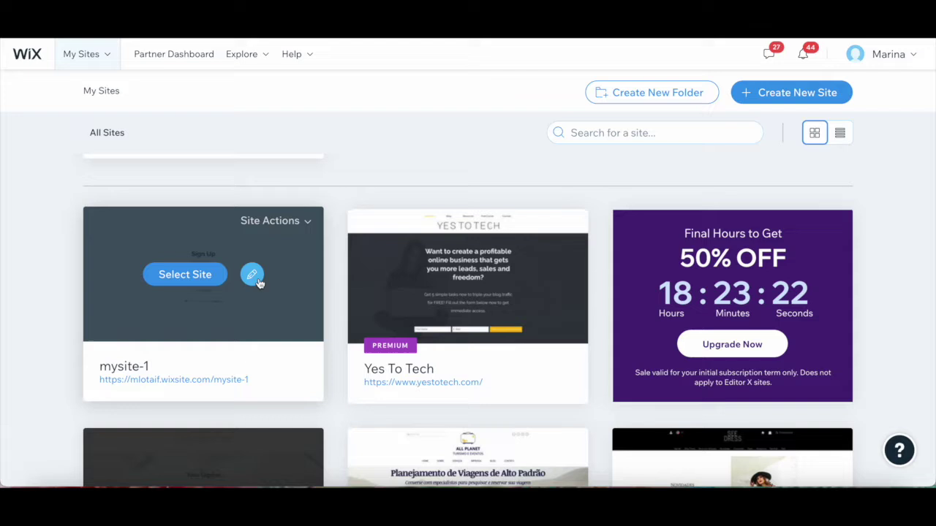
{"action": "left_click", "coordinate": [256, 279]}
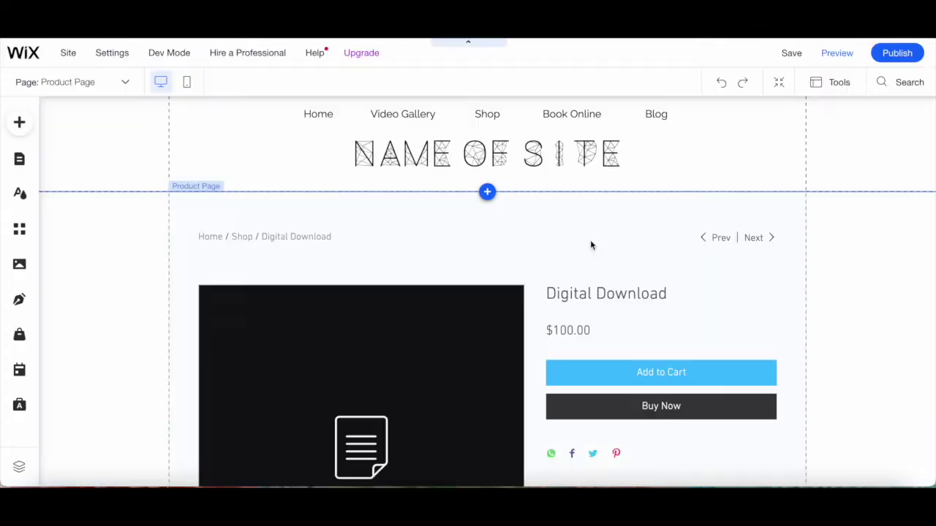
{"action": "scroll", "coordinate": [590, 245], "scroll_direction": "down", "scroll_amount": 2}
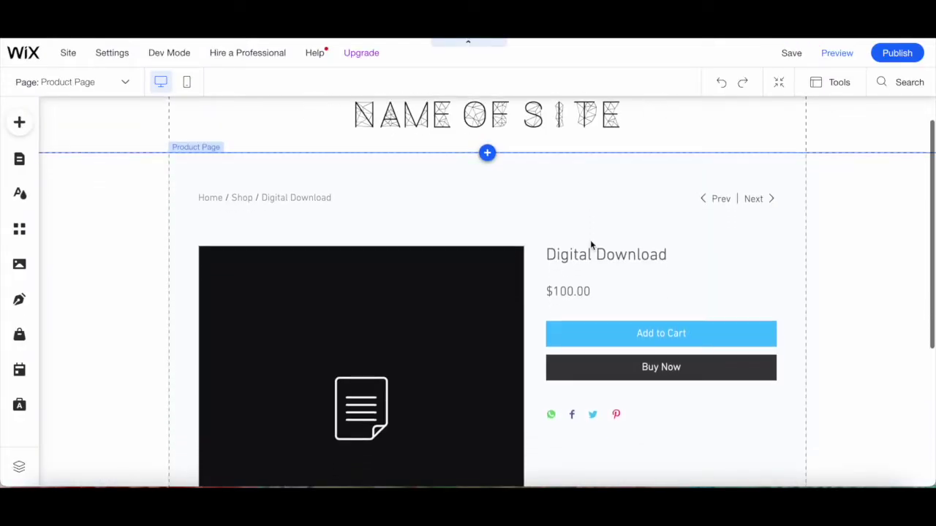
{"action": "scroll", "coordinate": [590, 245], "scroll_direction": "down", "scroll_amount": 1}
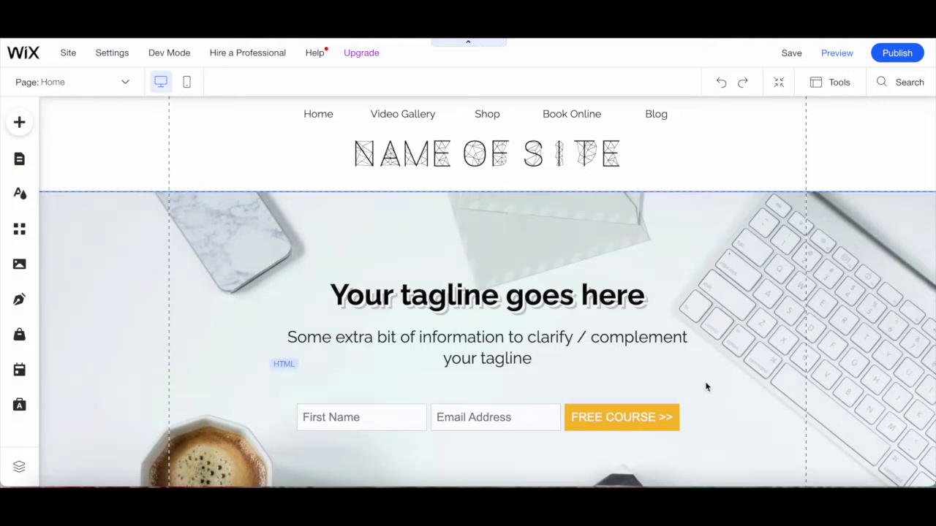
Switch to the Store Pages' Product Page showing the $100.00 Digital Download product
{"action": "left_click", "coordinate": [21, 159]}
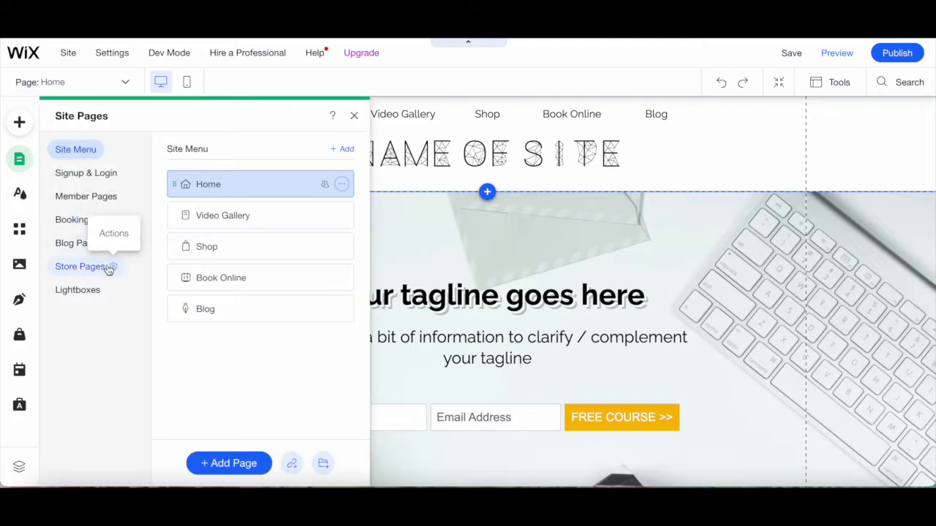
{"action": "left_click", "coordinate": [107, 268]}
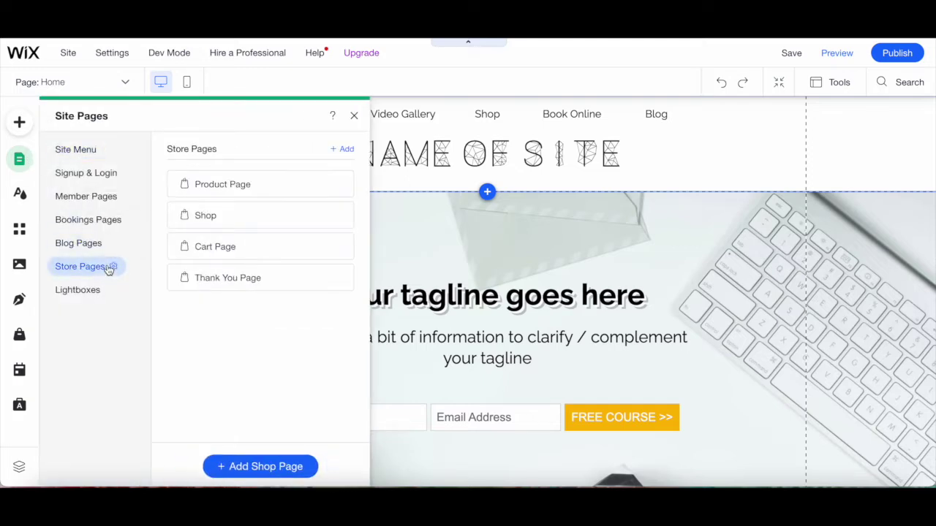
{"action": "left_click", "coordinate": [227, 190]}
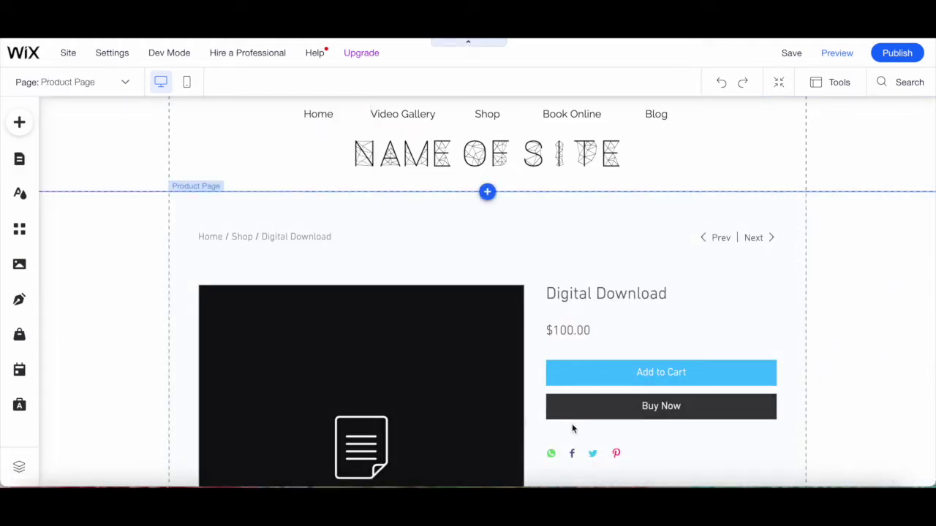
{"action": "scroll", "coordinate": [505, 388], "scroll_direction": "down", "scroll_amount": 2}
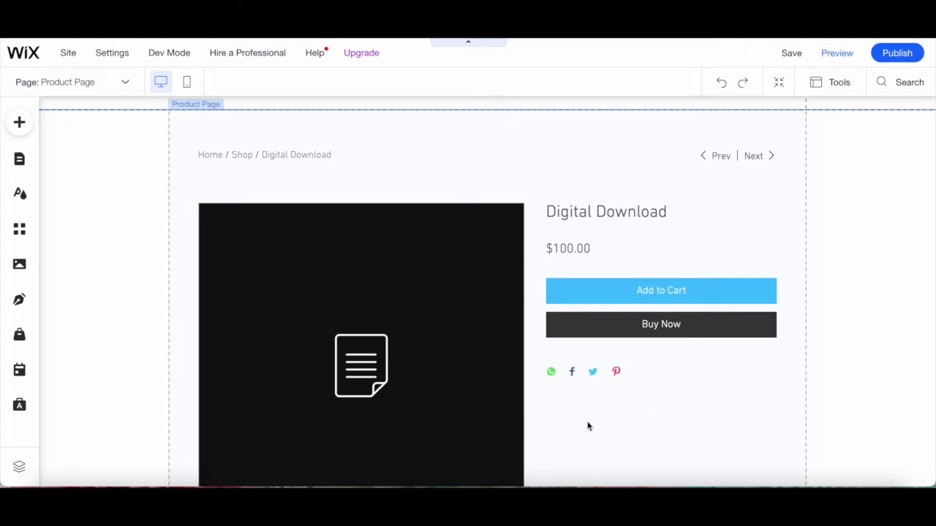
Open the product widget's Layout settings down to Product Images: bottom thumbnails, Auto ratio, Crop resizing
{"action": "left_click", "coordinate": [416, 287]}
{"action": "left_click", "coordinate": [504, 258]}
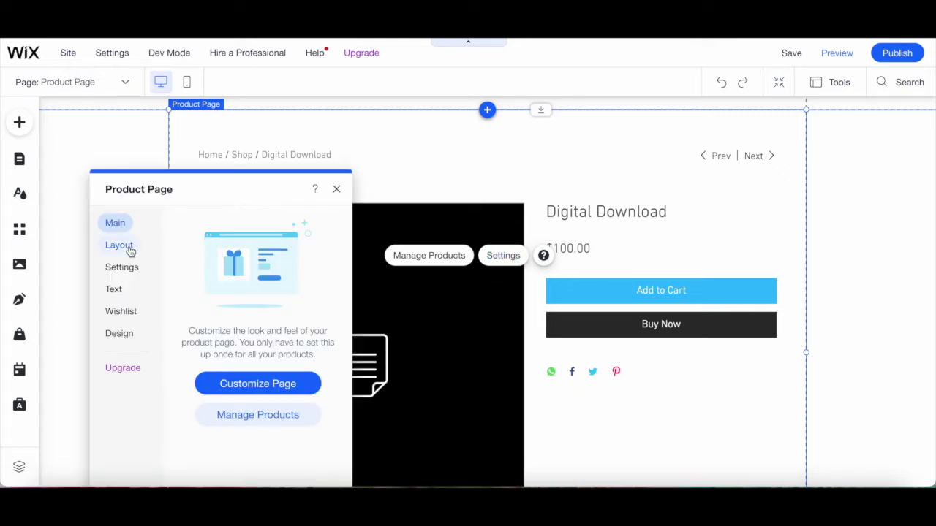
{"action": "left_click", "coordinate": [127, 249]}
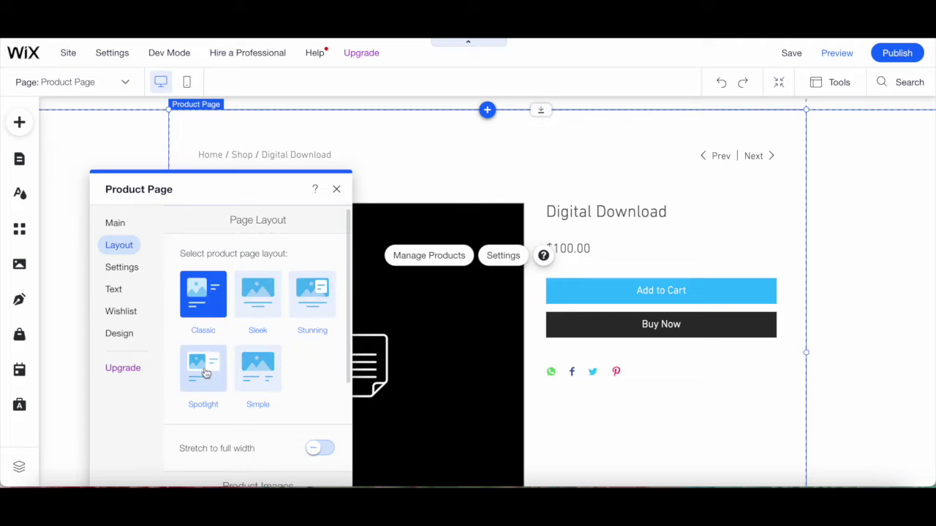
{"action": "scroll", "coordinate": [261, 381], "scroll_direction": "down", "scroll_amount": 1}
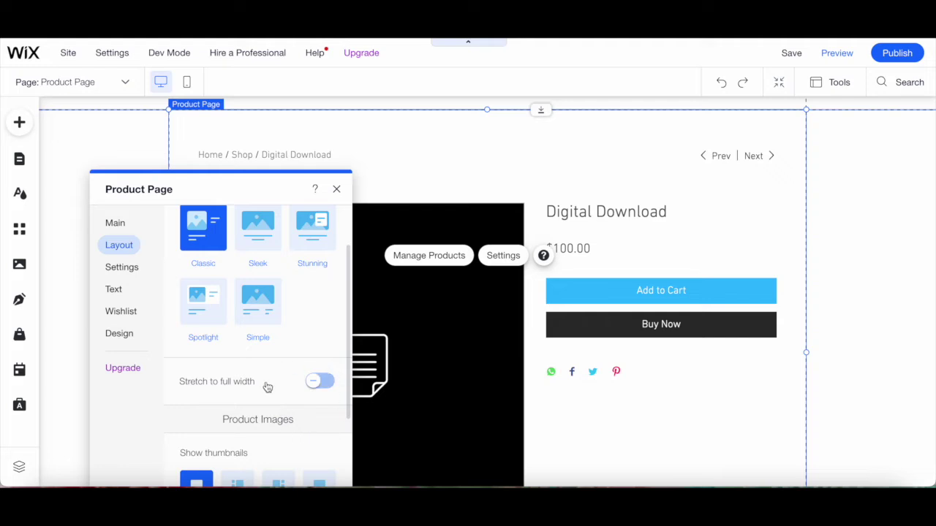
{"action": "scroll", "coordinate": [267, 387], "scroll_direction": "down", "scroll_amount": 4}
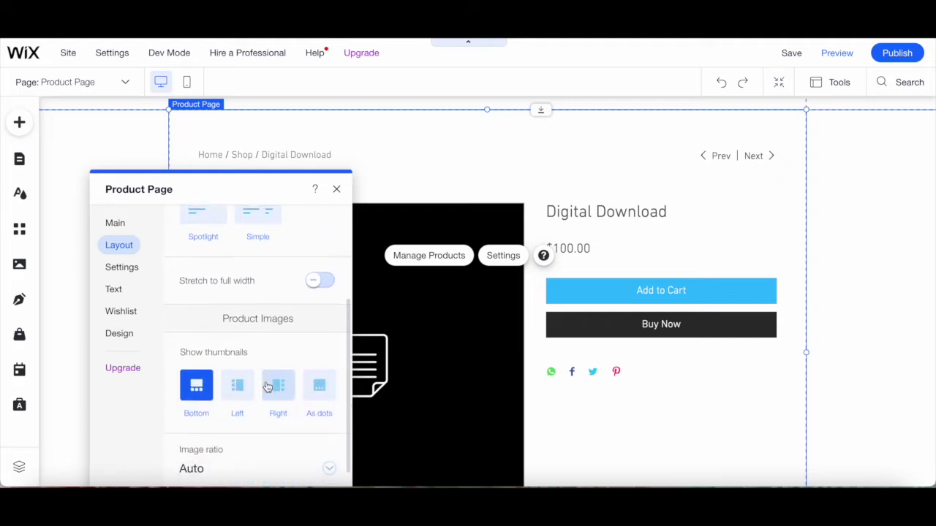
{"action": "scroll", "coordinate": [268, 387], "scroll_direction": "down", "scroll_amount": 2}
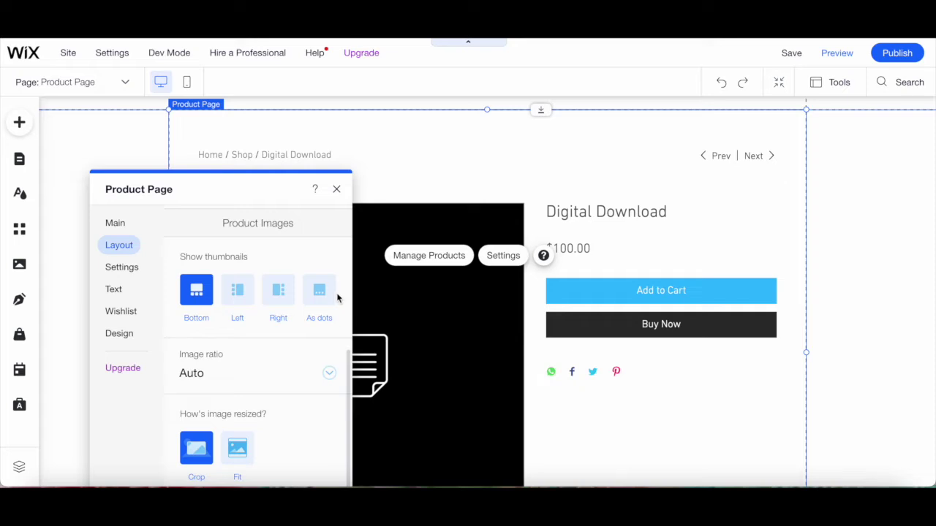
{"action": "scroll", "coordinate": [338, 299], "scroll_direction": "down", "scroll_amount": 1}
{"action": "left_click", "coordinate": [257, 336]}
{"action": "left_click", "coordinate": [259, 325]}
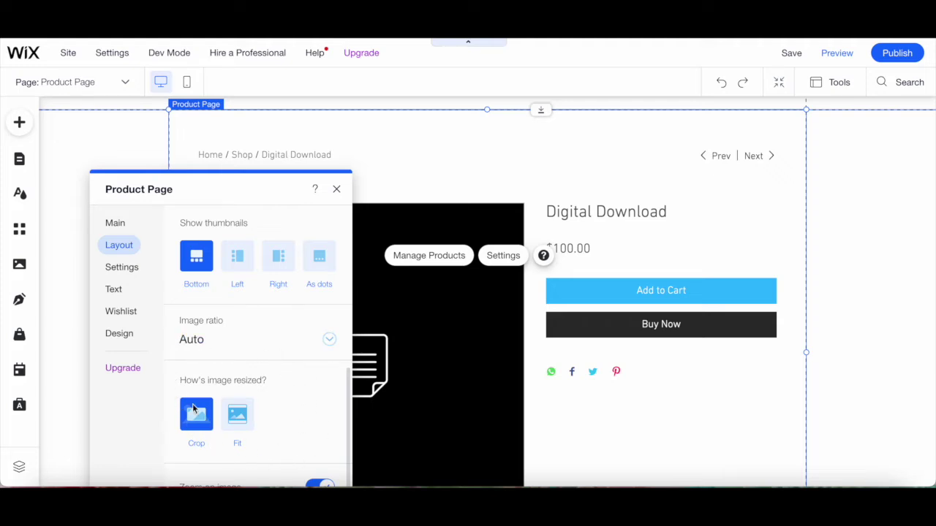
{"action": "left_click_drag", "start_coordinate": [244, 195], "coordinate": [247, 127]}
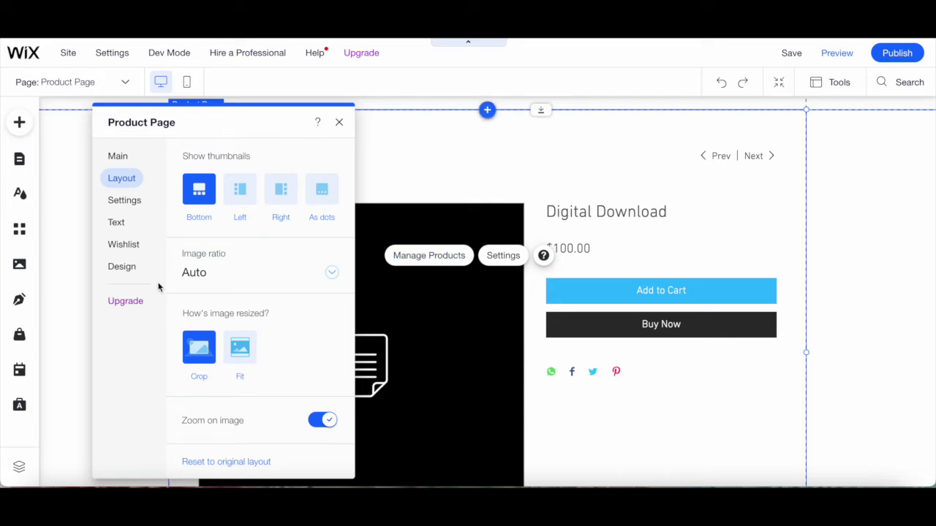
Review What's Displayed, Add to Cart, Buy Now and Social Media Bar options in Settings
{"action": "left_click", "coordinate": [136, 207]}
{"action": "scroll", "coordinate": [266, 174], "scroll_direction": "up", "scroll_amount": 5}
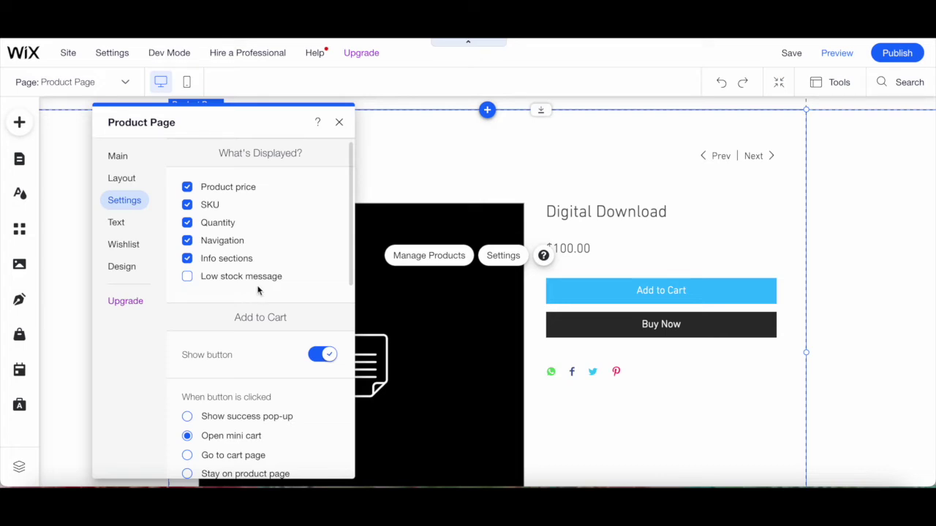
{"action": "scroll", "coordinate": [256, 290], "scroll_direction": "down", "scroll_amount": 3}
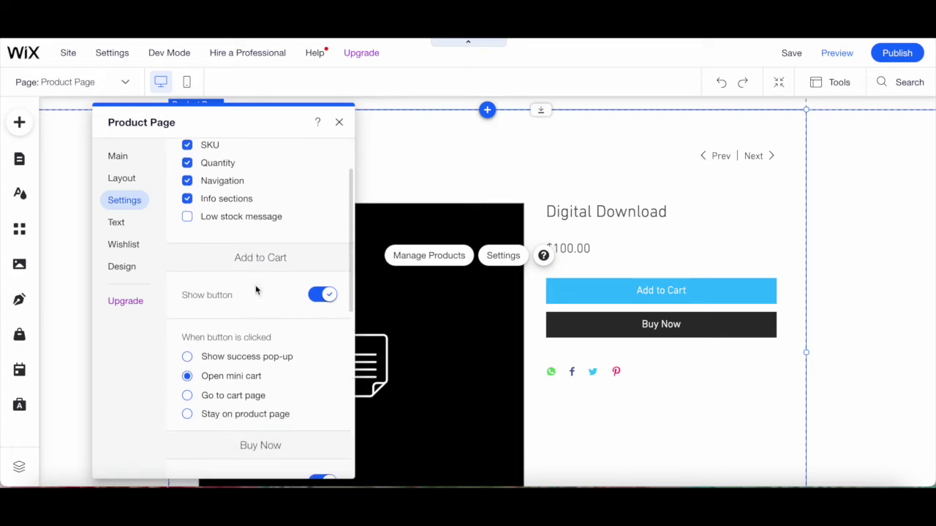
{"action": "scroll", "coordinate": [257, 290], "scroll_direction": "down", "scroll_amount": 2}
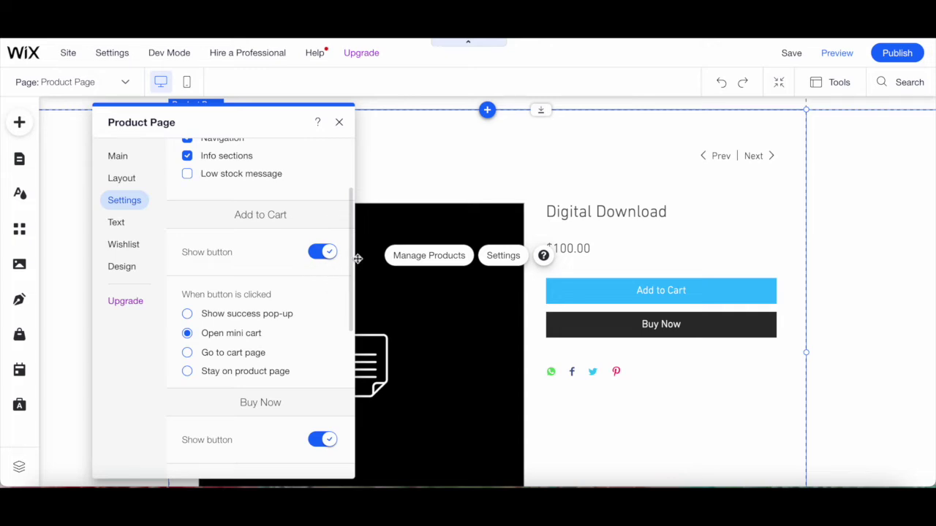
{"action": "scroll", "coordinate": [300, 247], "scroll_direction": "down", "scroll_amount": 3}
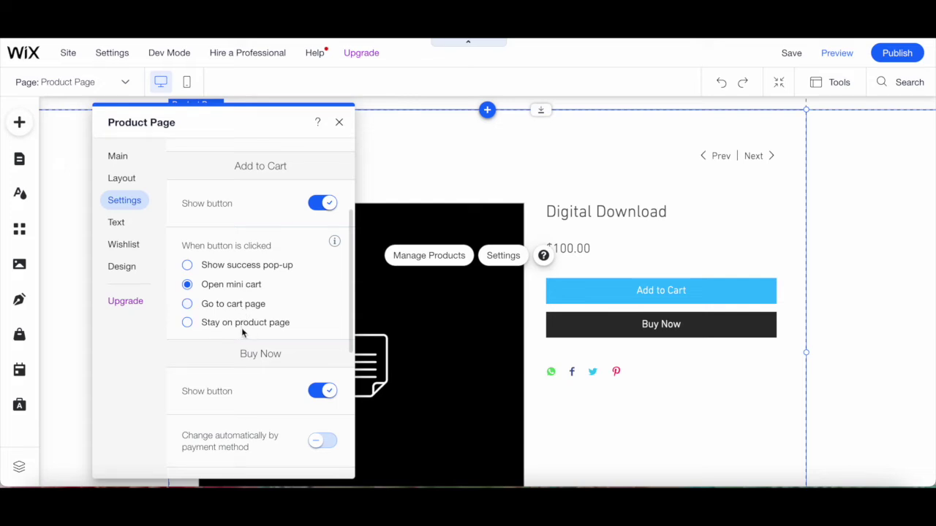
{"action": "scroll", "coordinate": [242, 333], "scroll_direction": "down", "scroll_amount": 3}
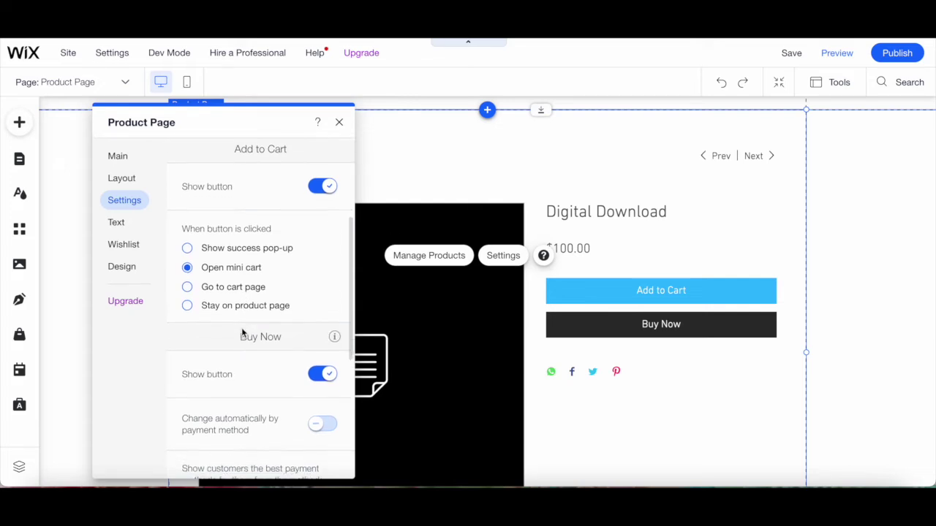
{"action": "scroll", "coordinate": [242, 331], "scroll_direction": "down", "scroll_amount": 1}
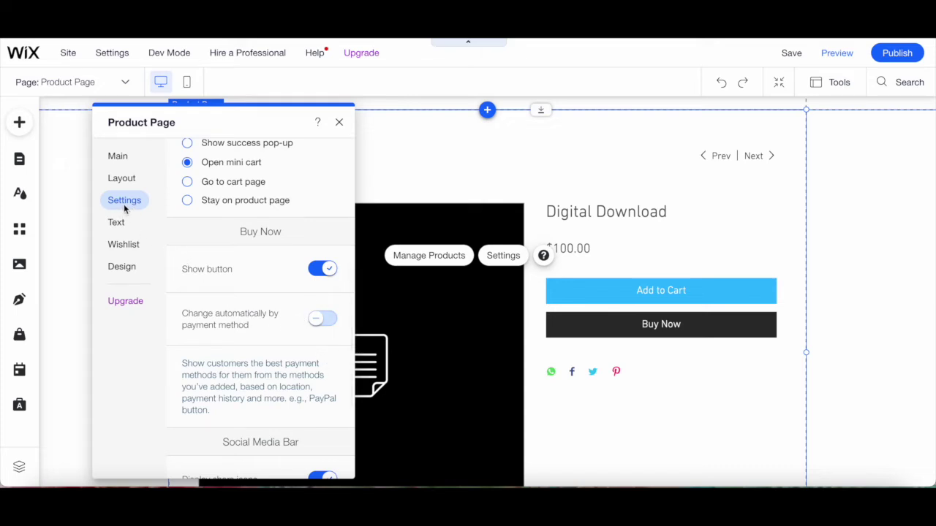
{"action": "scroll", "coordinate": [213, 273], "scroll_direction": "down", "scroll_amount": 3}
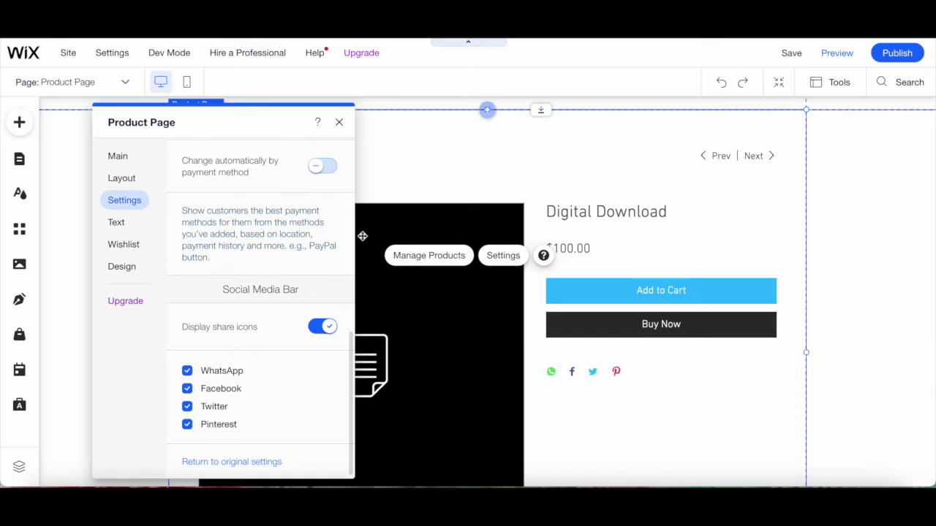
Add a Wishlist from the Text panel's Wishlist options, placing a heart beside Add to Cart
{"action": "left_click", "coordinate": [116, 223]}
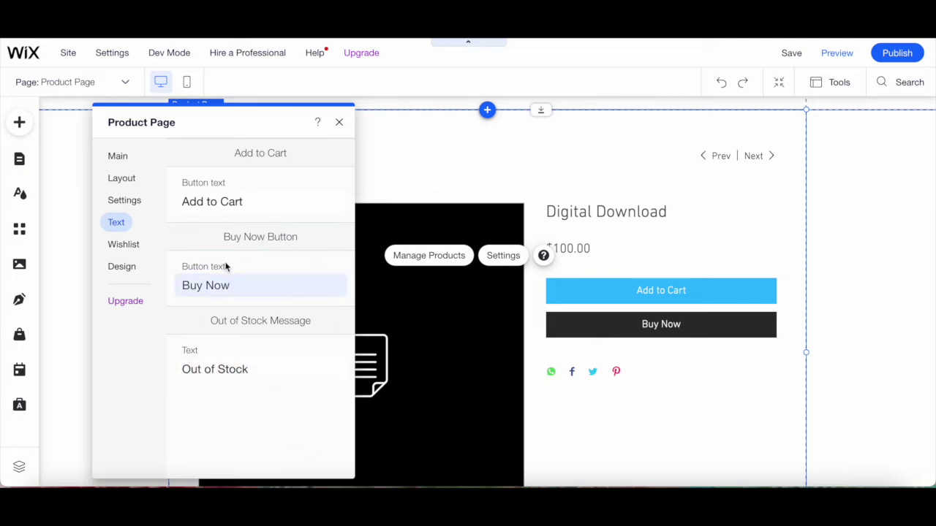
{"action": "left_click", "coordinate": [134, 246]}
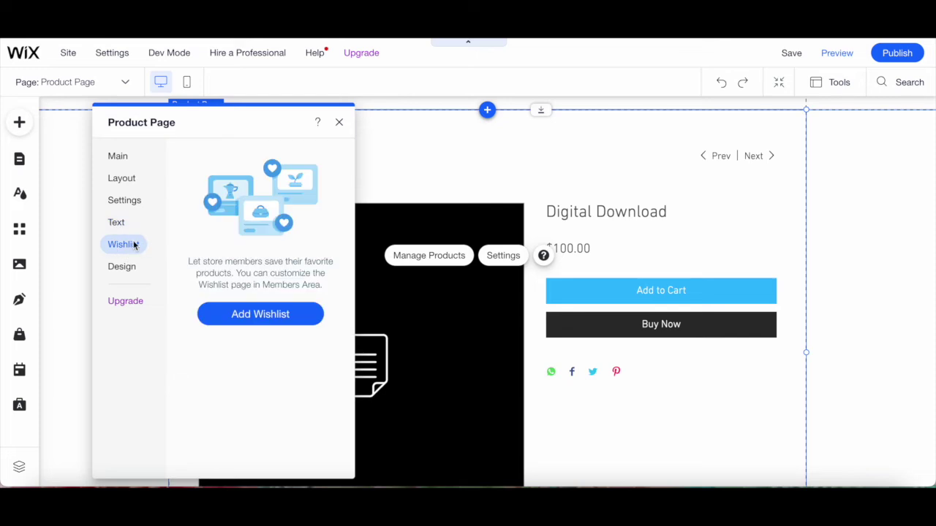
{"action": "left_click", "coordinate": [260, 314]}
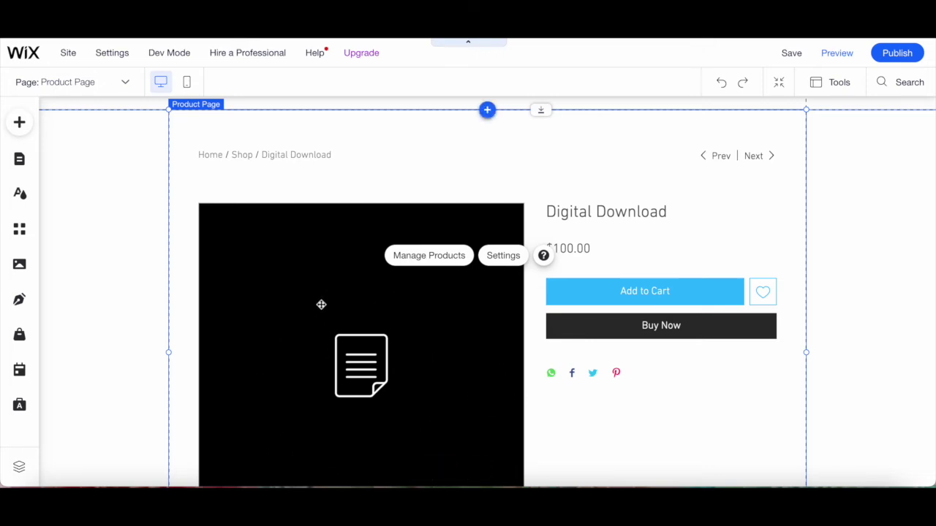
Check the Design panel's Backgrounds & Borders opacity sliders, then go back to the categories list
{"action": "left_click", "coordinate": [503, 255]}
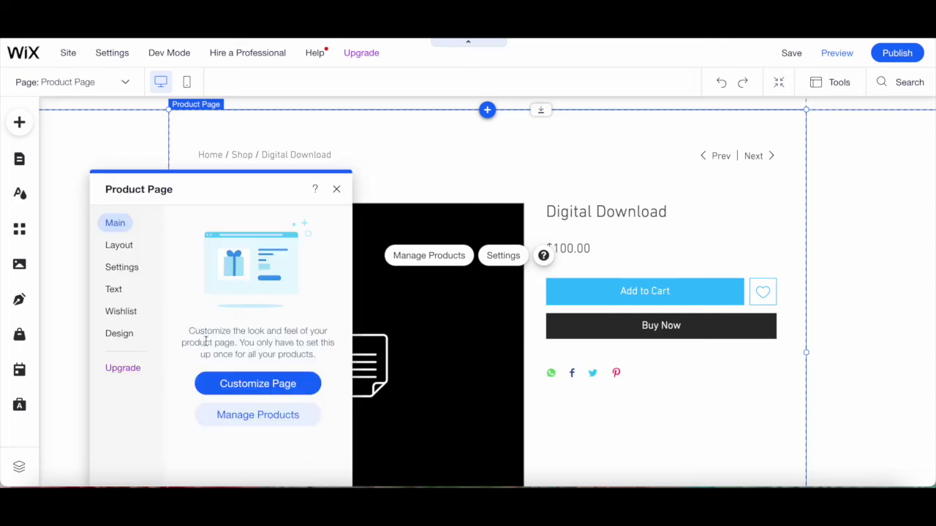
{"action": "left_click", "coordinate": [128, 337]}
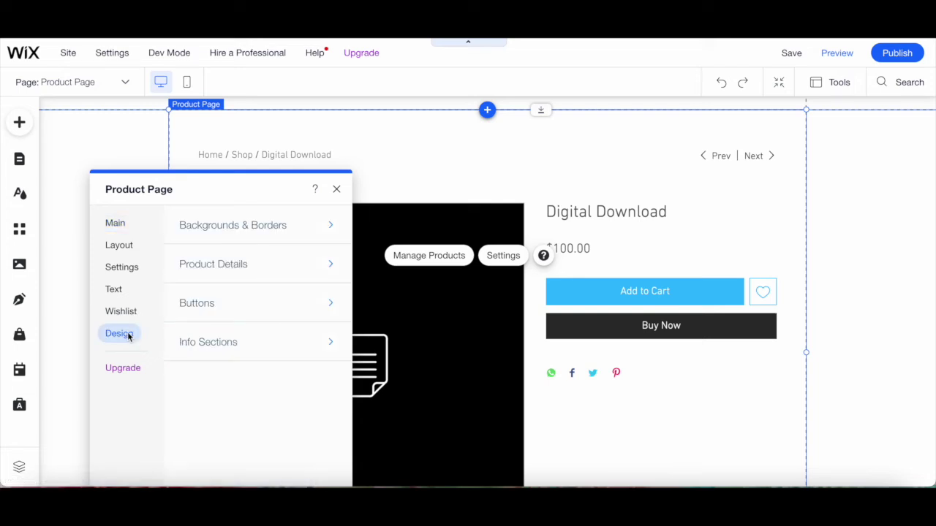
{"action": "left_click", "coordinate": [249, 233]}
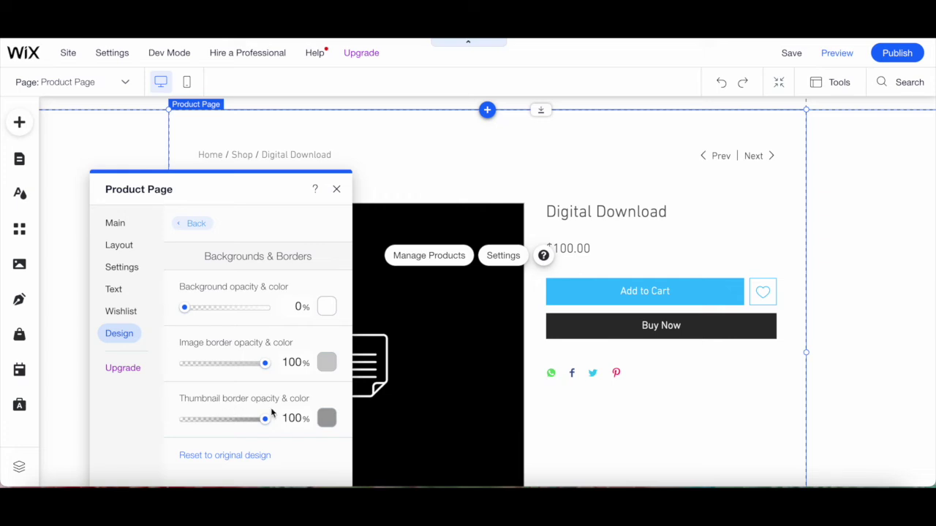
{"action": "left_click", "coordinate": [197, 221]}
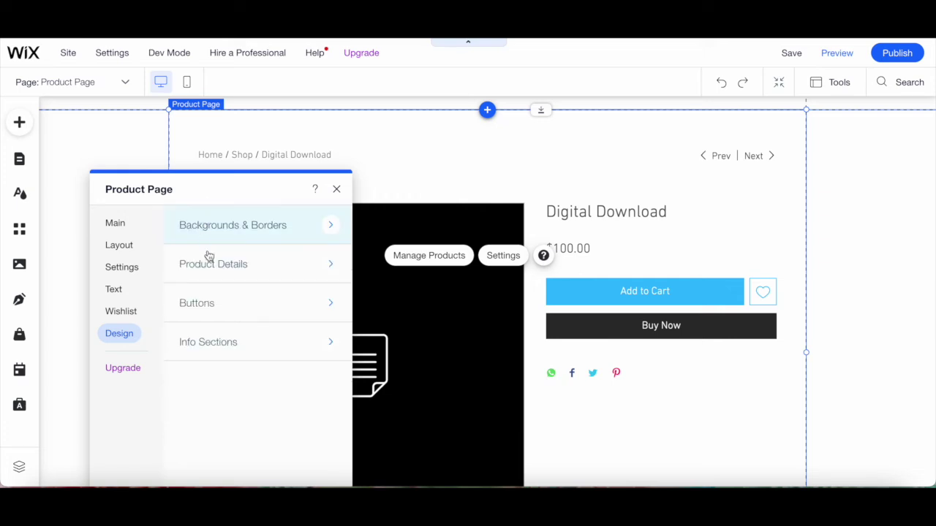
{"action": "left_click", "coordinate": [220, 272]}
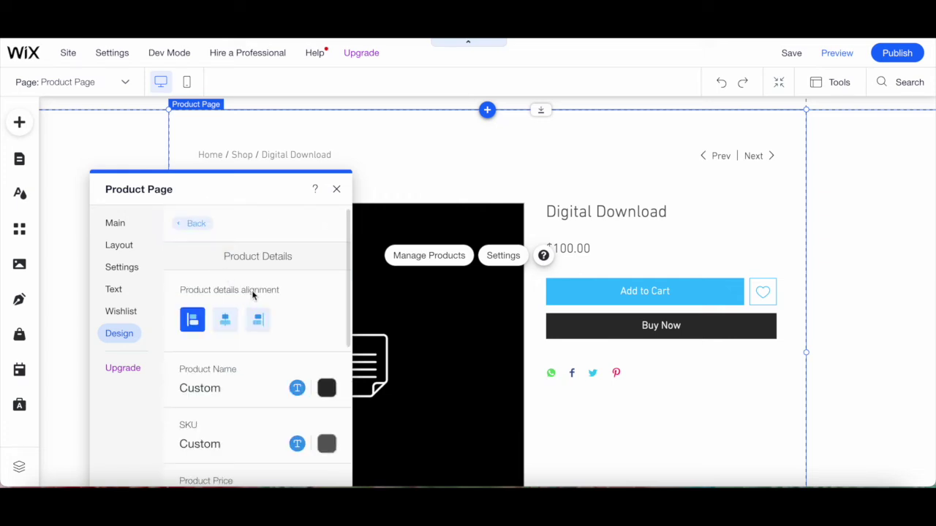
{"action": "scroll", "coordinate": [252, 296], "scroll_direction": "down", "scroll_amount": 2}
{"action": "scroll", "coordinate": [245, 313], "scroll_direction": "down", "scroll_amount": 1}
{"action": "scroll", "coordinate": [244, 310], "scroll_direction": "down", "scroll_amount": 2}
{"action": "scroll", "coordinate": [241, 322], "scroll_direction": "down", "scroll_amount": 1}
{"action": "scroll", "coordinate": [249, 325], "scroll_direction": "down", "scroll_amount": 1}
{"action": "scroll", "coordinate": [277, 320], "scroll_direction": "down", "scroll_amount": 2}
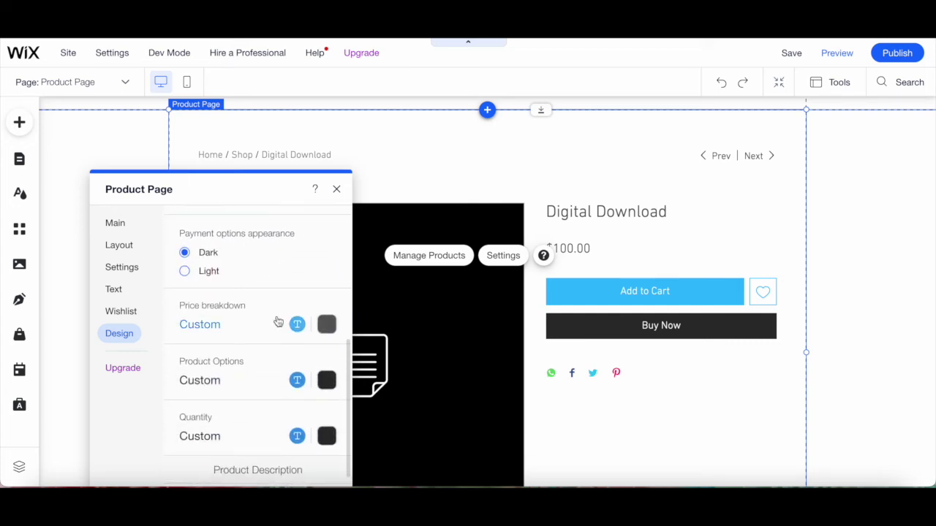
{"action": "scroll", "coordinate": [257, 313], "scroll_direction": "down", "scroll_amount": 1}
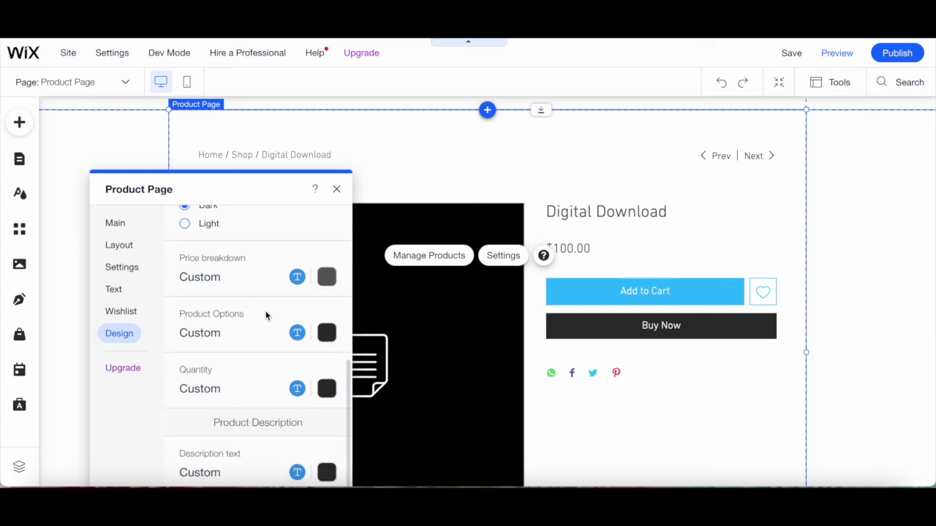
{"action": "scroll", "coordinate": [257, 313], "scroll_direction": "down", "scroll_amount": 1}
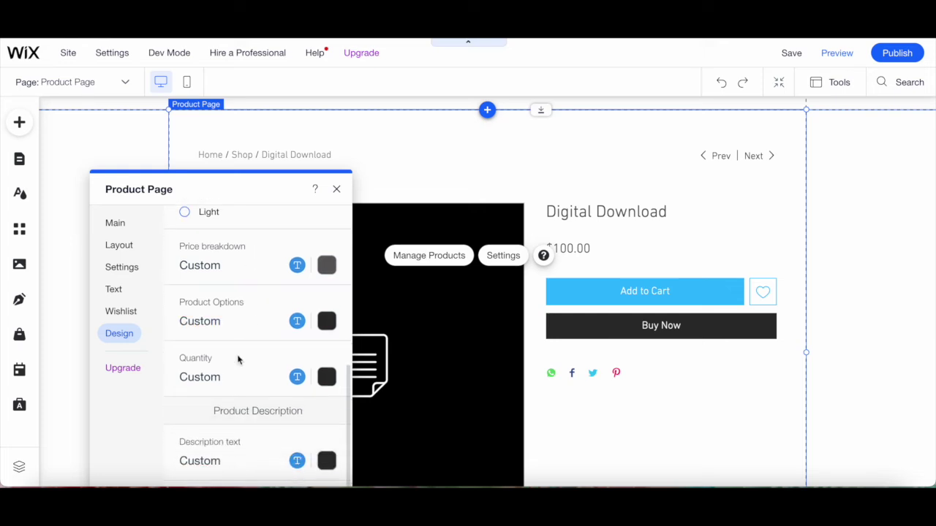
{"action": "scroll", "coordinate": [237, 359], "scroll_direction": "down", "scroll_amount": 5}
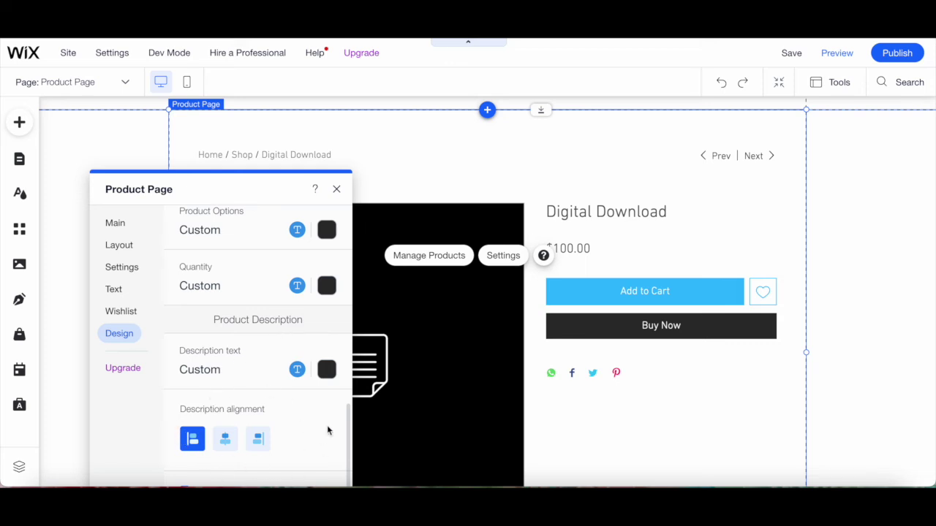
{"action": "scroll", "coordinate": [224, 441], "scroll_direction": "down", "scroll_amount": 4}
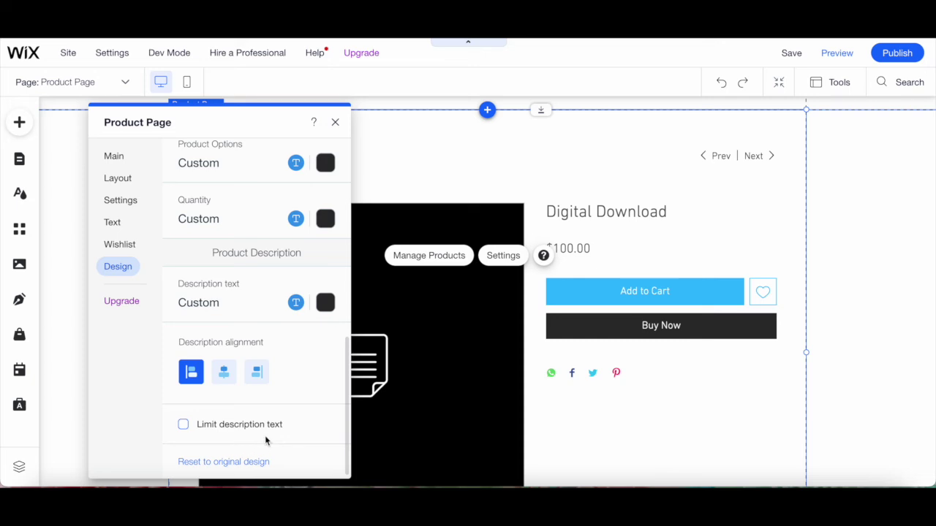
{"action": "left_click", "coordinate": [125, 269]}
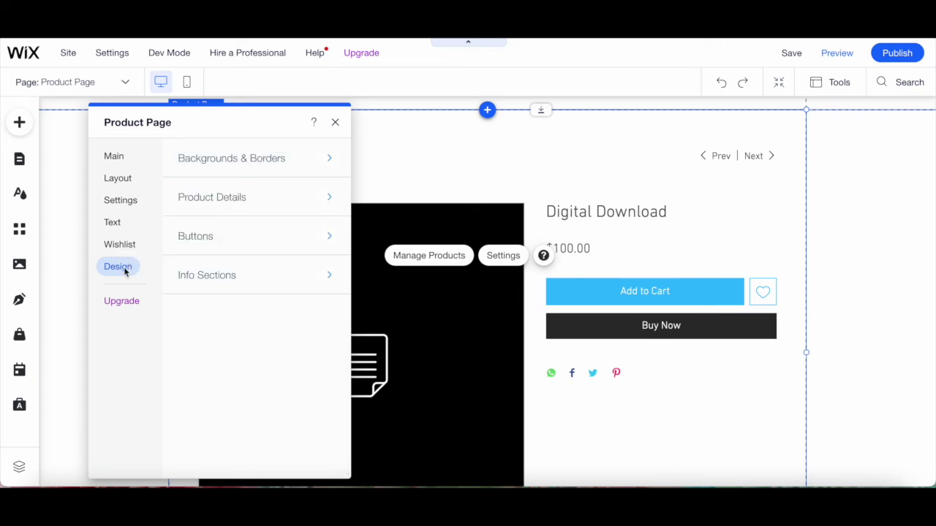
{"action": "left_click", "coordinate": [203, 232]}
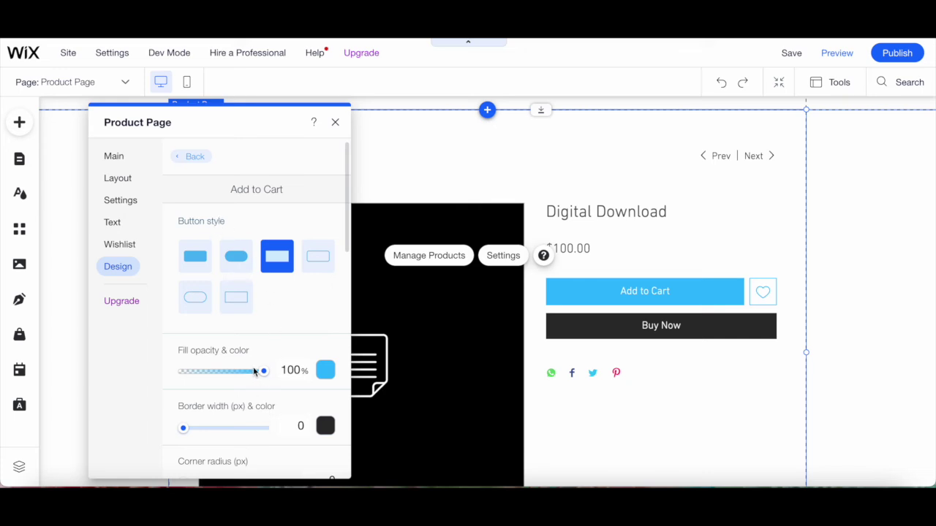
{"action": "scroll", "coordinate": [249, 368], "scroll_direction": "down", "scroll_amount": 1}
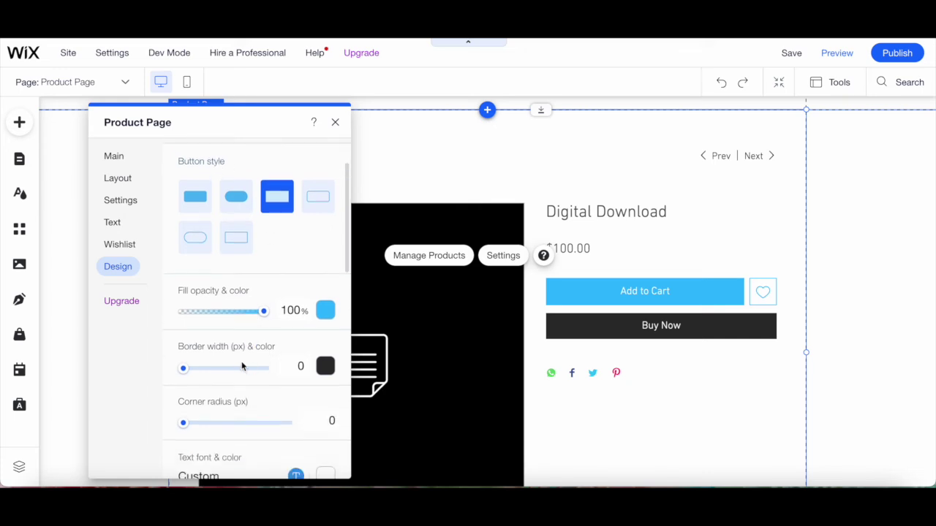
{"action": "scroll", "coordinate": [264, 356], "scroll_direction": "down", "scroll_amount": 1}
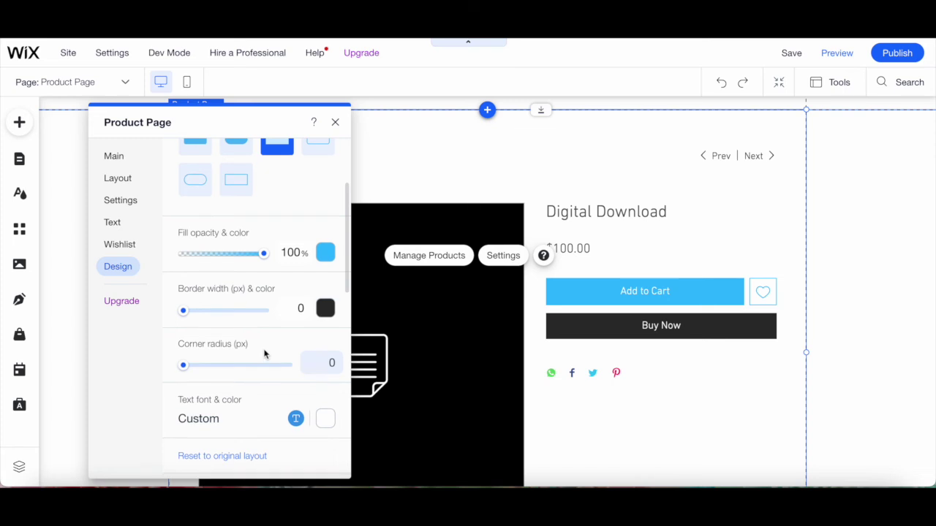
{"action": "scroll", "coordinate": [266, 354], "scroll_direction": "down", "scroll_amount": 1}
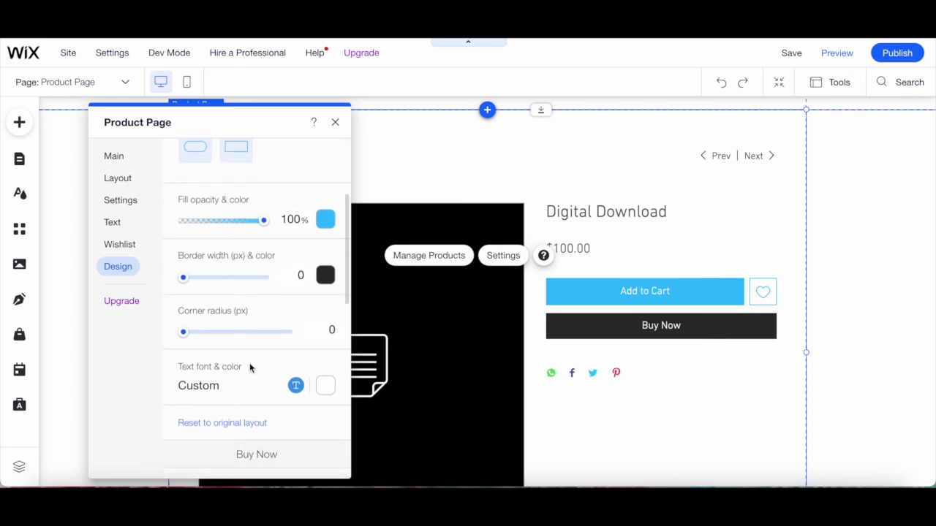
{"action": "scroll", "coordinate": [253, 367], "scroll_direction": "up", "scroll_amount": 2}
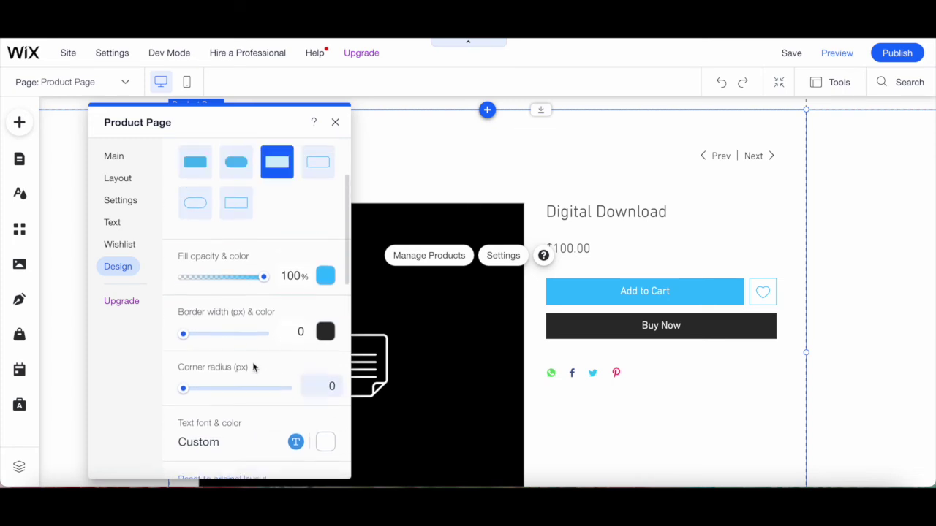
{"action": "scroll", "coordinate": [244, 223], "scroll_direction": "down", "scroll_amount": 5}
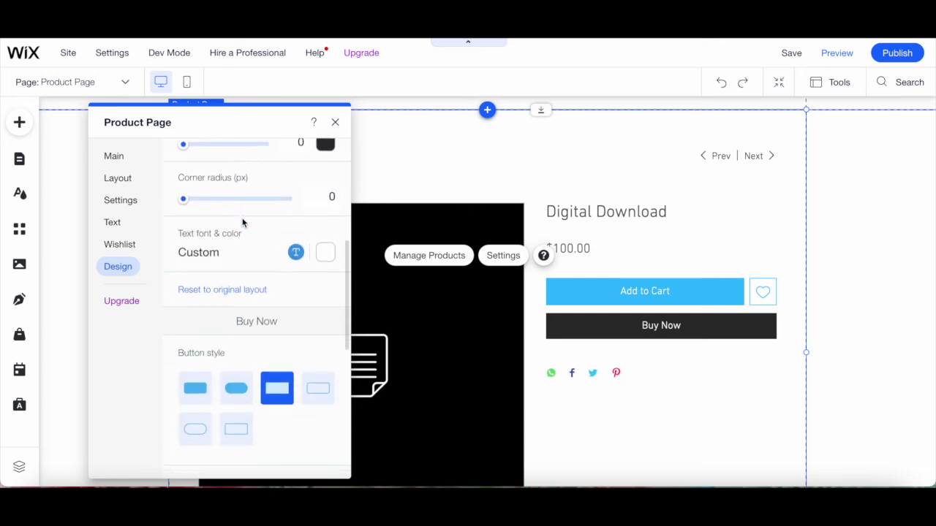
{"action": "scroll", "coordinate": [243, 279], "scroll_direction": "down", "scroll_amount": 5}
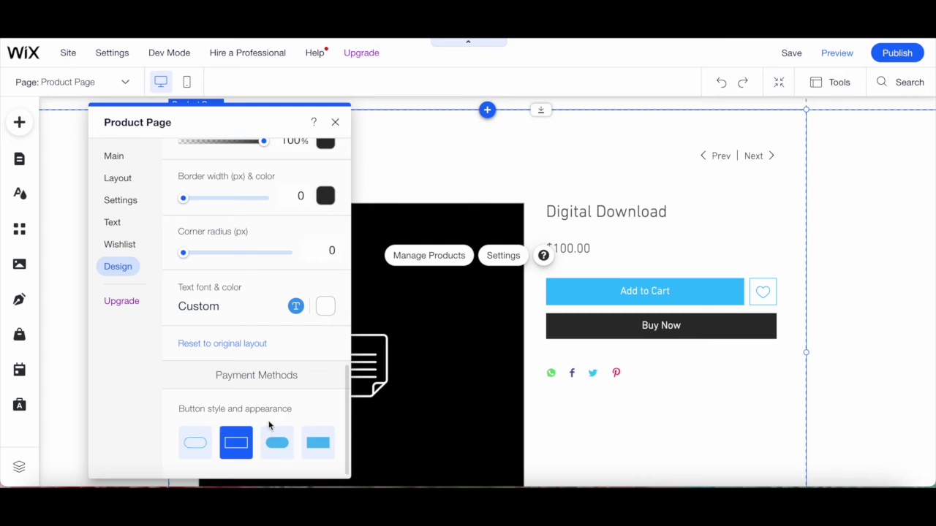
{"action": "scroll", "coordinate": [228, 292], "scroll_direction": "up", "scroll_amount": 5}
Review Info Sections design: Columns layout, left alignment, Paragraph 2 fonts, 100% table opacities
{"action": "left_click", "coordinate": [120, 268]}
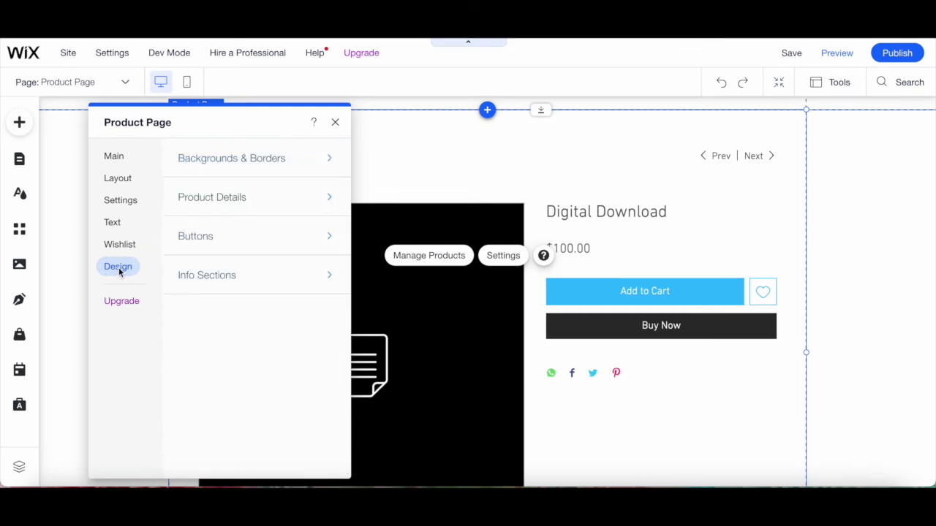
{"action": "left_click", "coordinate": [198, 285]}
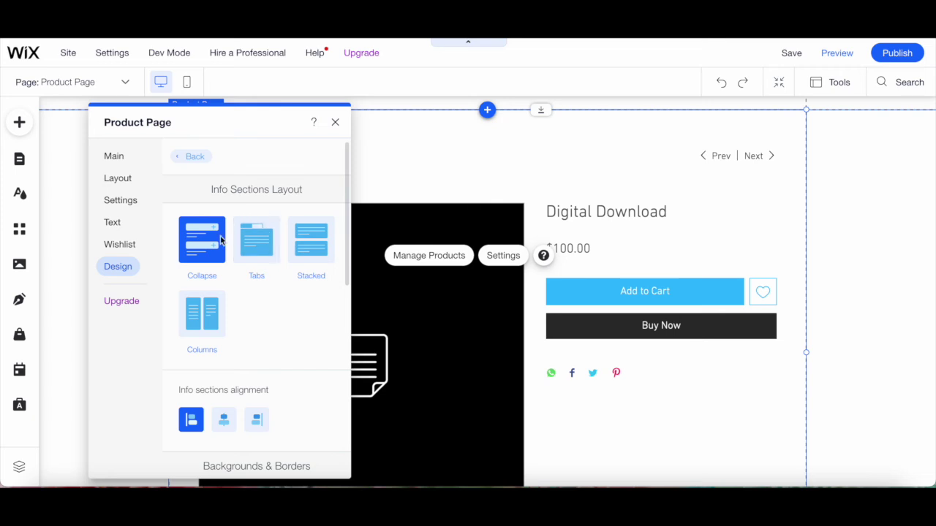
{"action": "scroll", "coordinate": [223, 299], "scroll_direction": "down", "scroll_amount": 2}
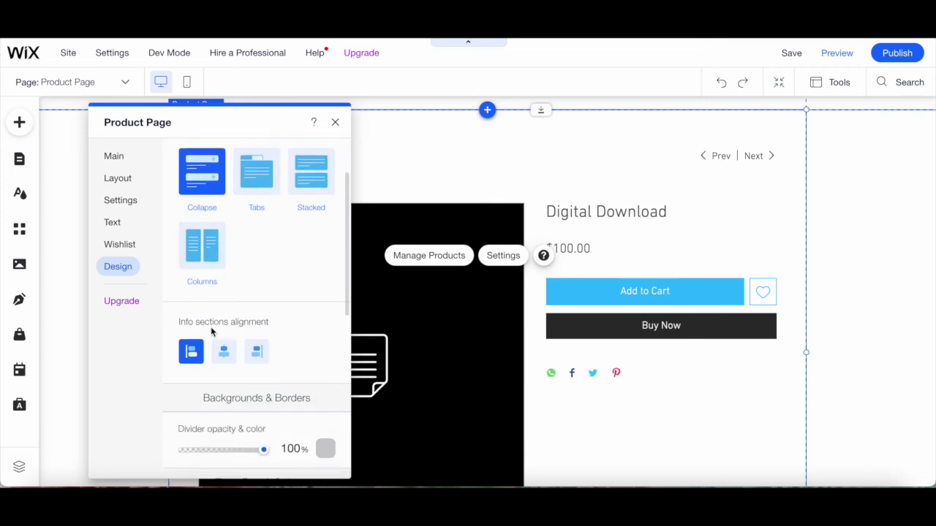
{"action": "scroll", "coordinate": [265, 324], "scroll_direction": "down", "scroll_amount": 2}
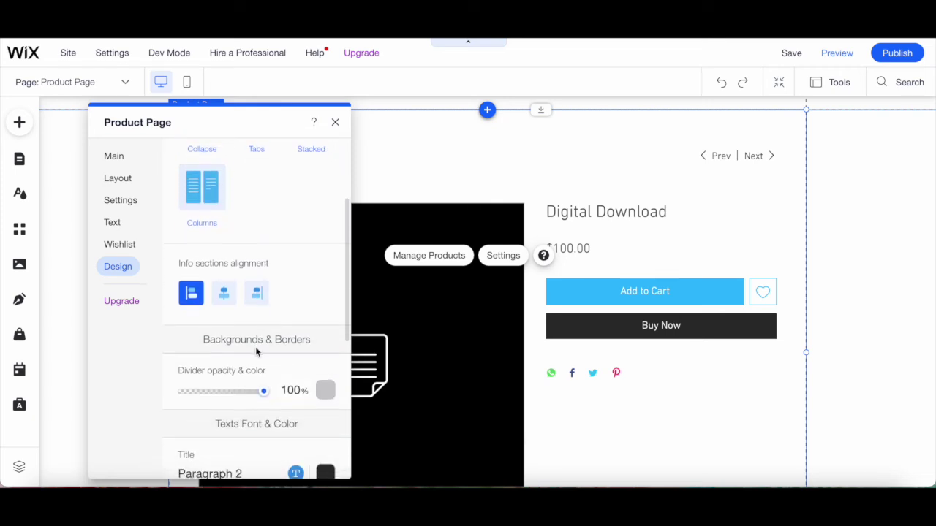
{"action": "scroll", "coordinate": [260, 351], "scroll_direction": "down", "scroll_amount": 1}
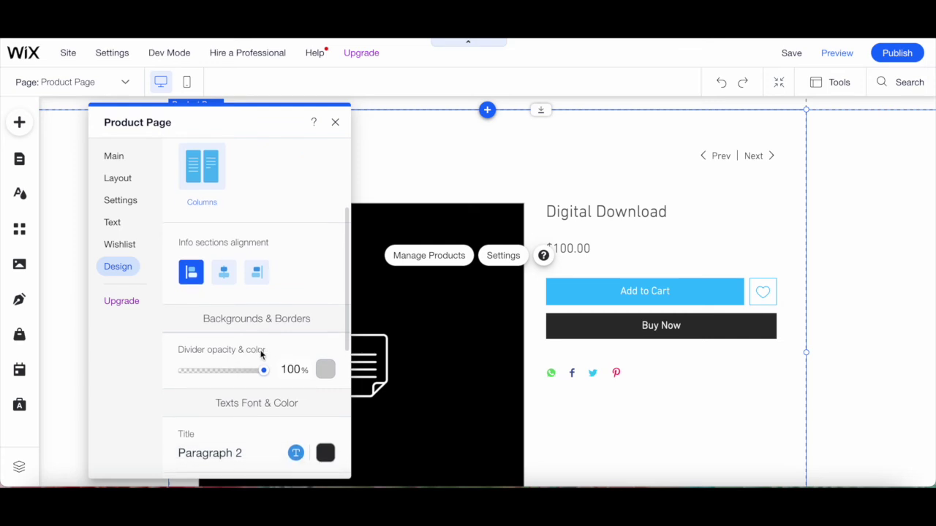
{"action": "scroll", "coordinate": [263, 365], "scroll_direction": "down", "scroll_amount": 2}
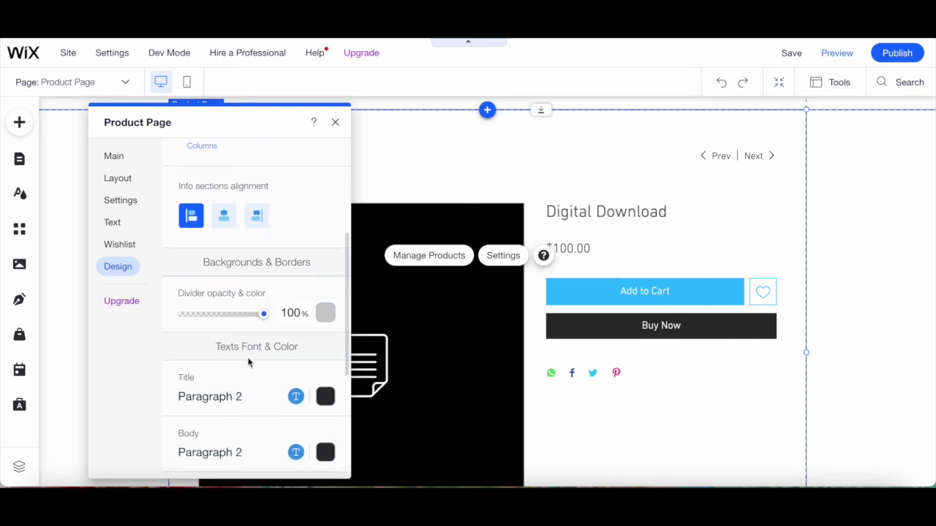
{"action": "scroll", "coordinate": [289, 356], "scroll_direction": "down", "scroll_amount": 1}
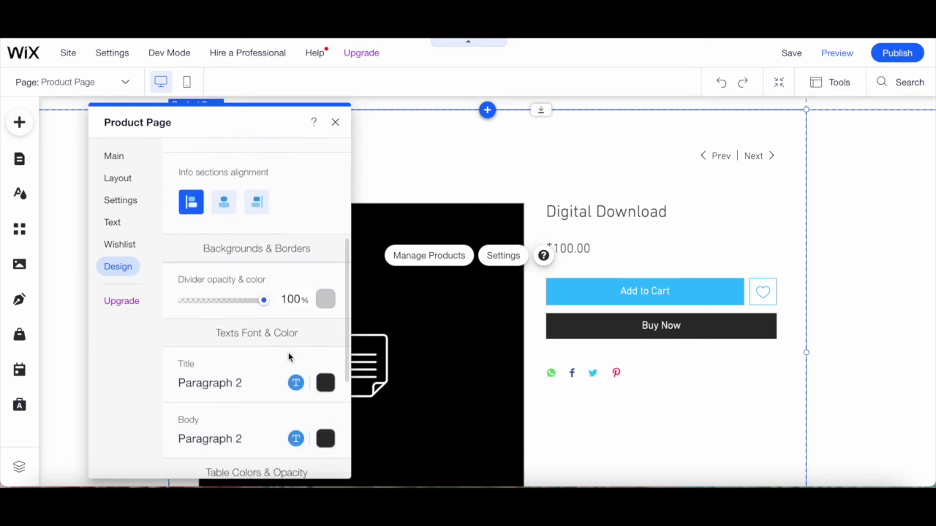
{"action": "scroll", "coordinate": [267, 372], "scroll_direction": "down", "scroll_amount": 2}
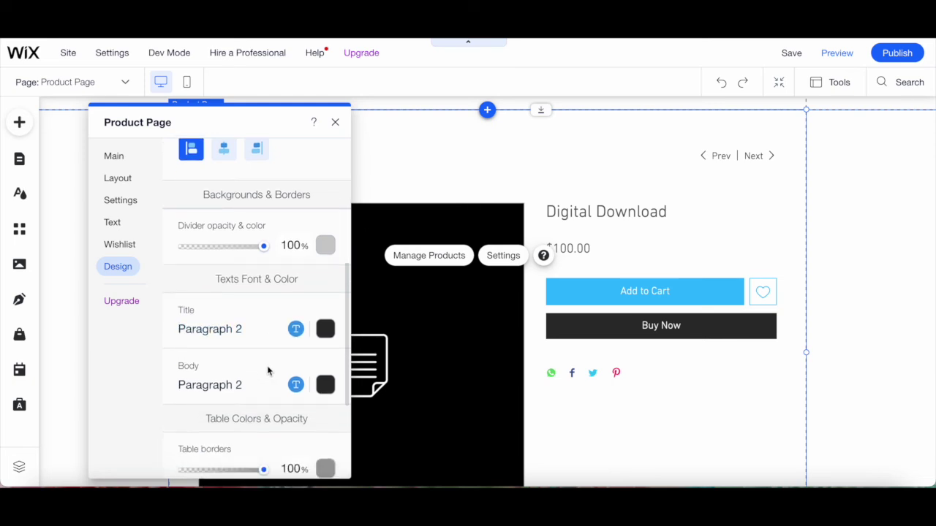
{"action": "scroll", "coordinate": [268, 369], "scroll_direction": "down", "scroll_amount": 2}
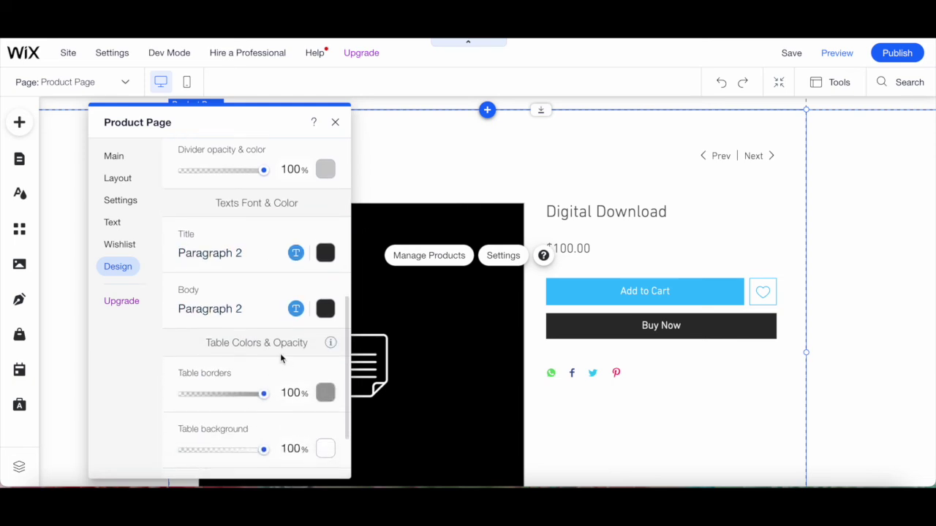
{"action": "scroll", "coordinate": [280, 353], "scroll_direction": "down", "scroll_amount": 2}
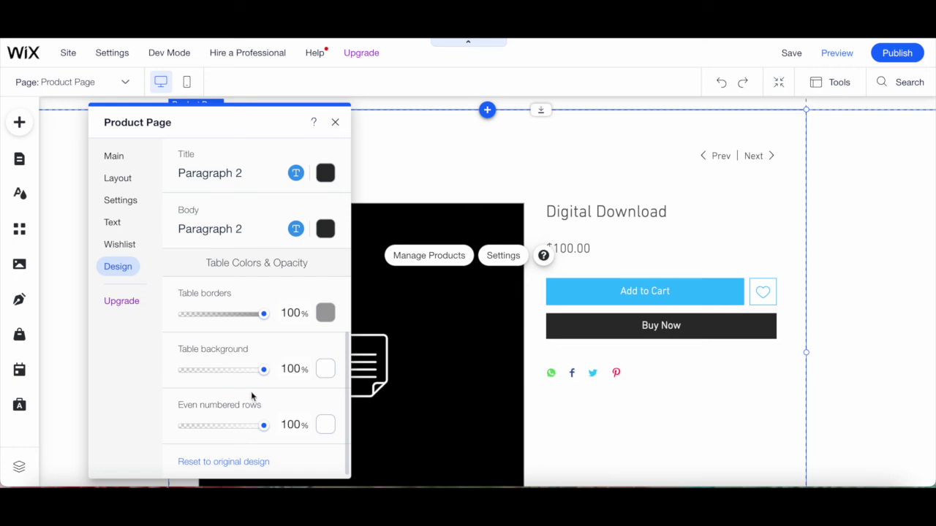
Close the Product Page settings panel to view the Digital Download page with its wishlist heart
{"action": "left_click", "coordinate": [506, 422]}
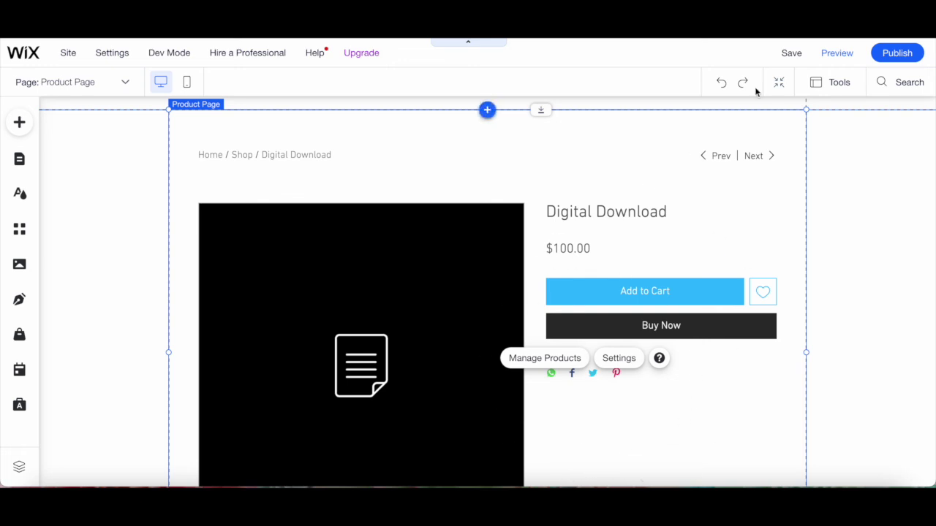
{"action": "mouse_move", "coordinate": [795, 54]}
{"action": "mouse_move", "coordinate": [918, 51]}
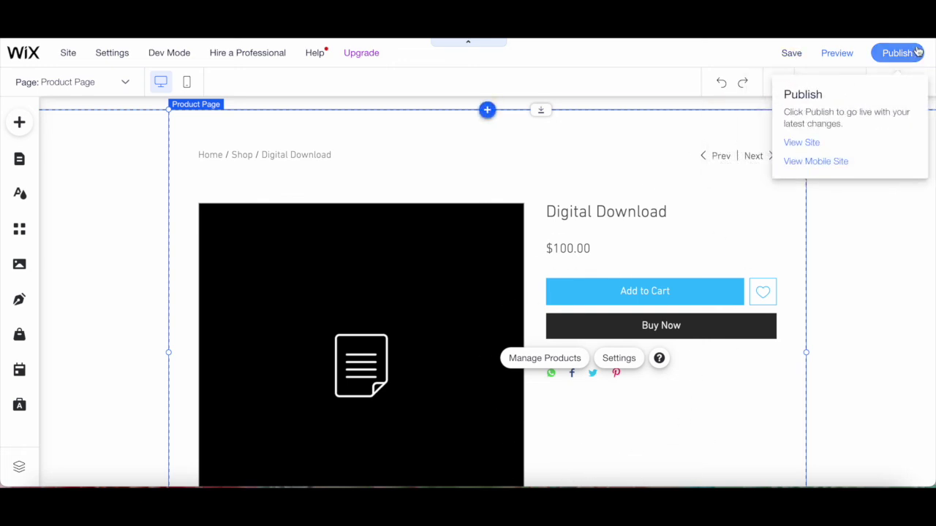